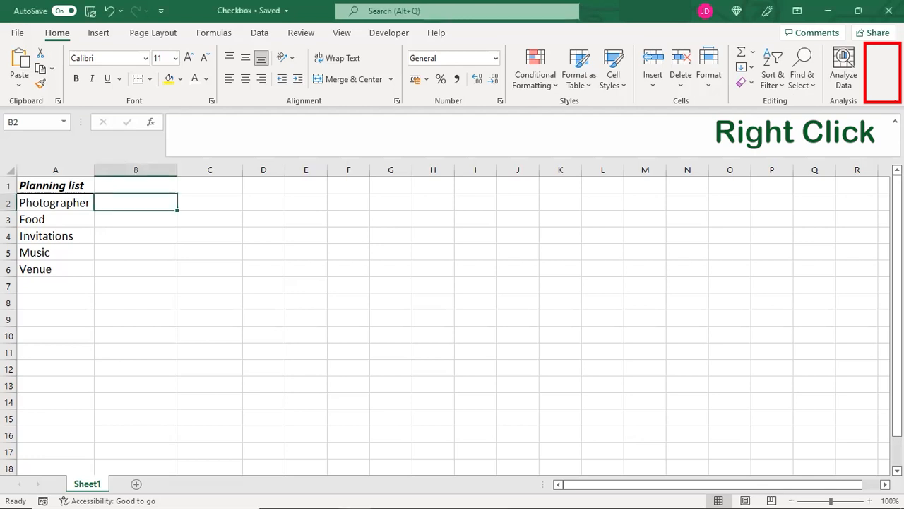
Make sure the Developer tab is enabled among the main tabs in the ribbon customization and confirm the options.
right_click(875, 60)
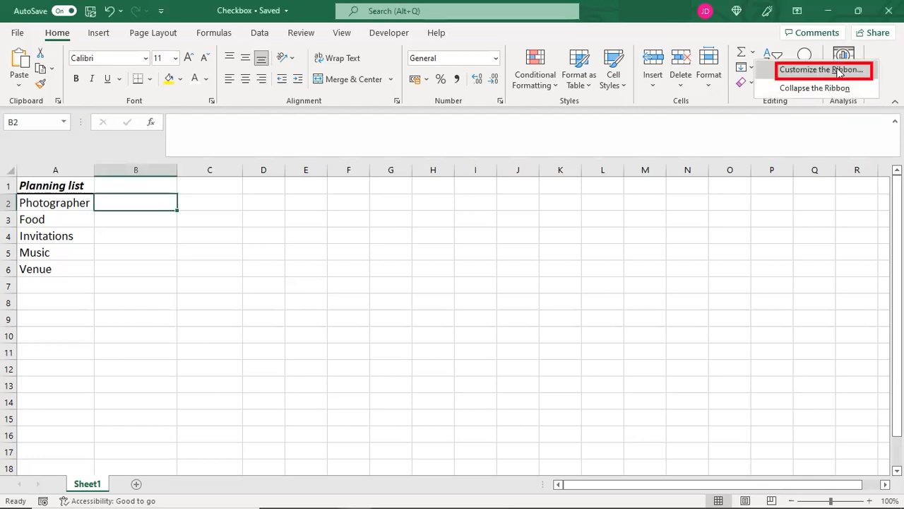
click(839, 71)
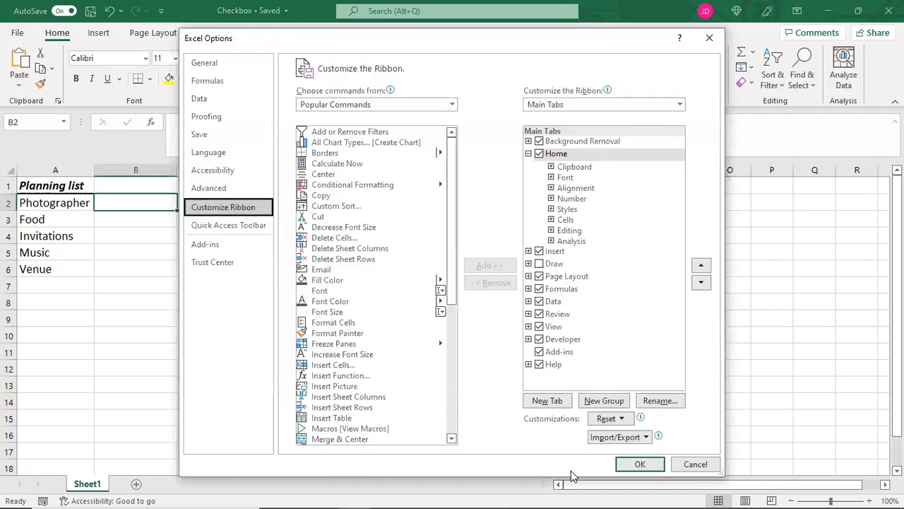
click(540, 343)
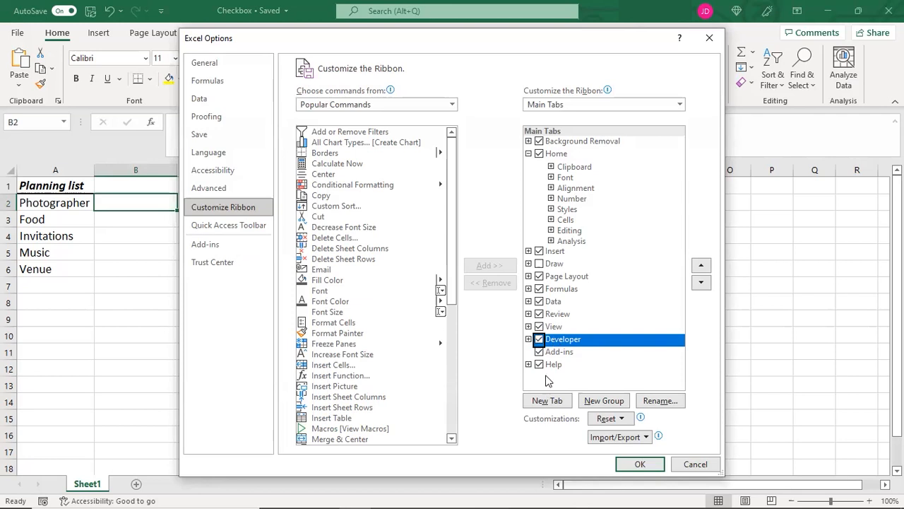
click(628, 468)
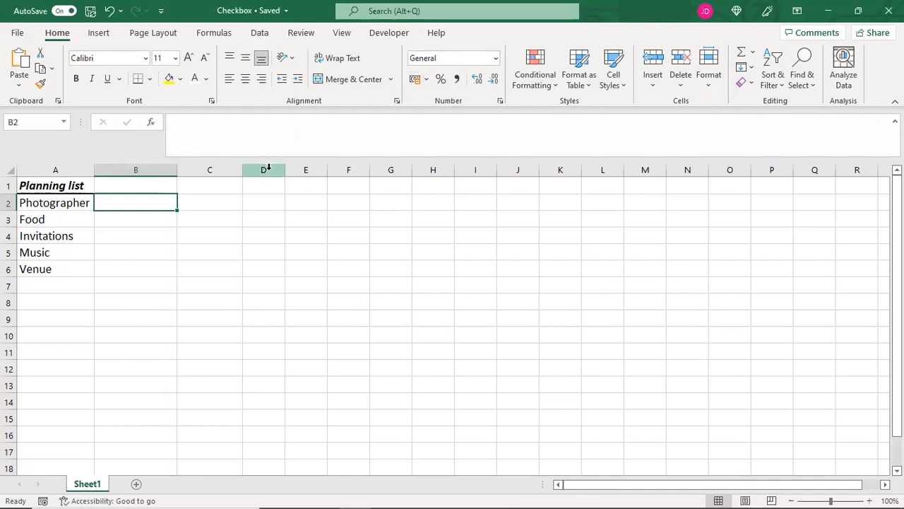
Insert a form control check box in cell B2 beside Photographer.
click(387, 35)
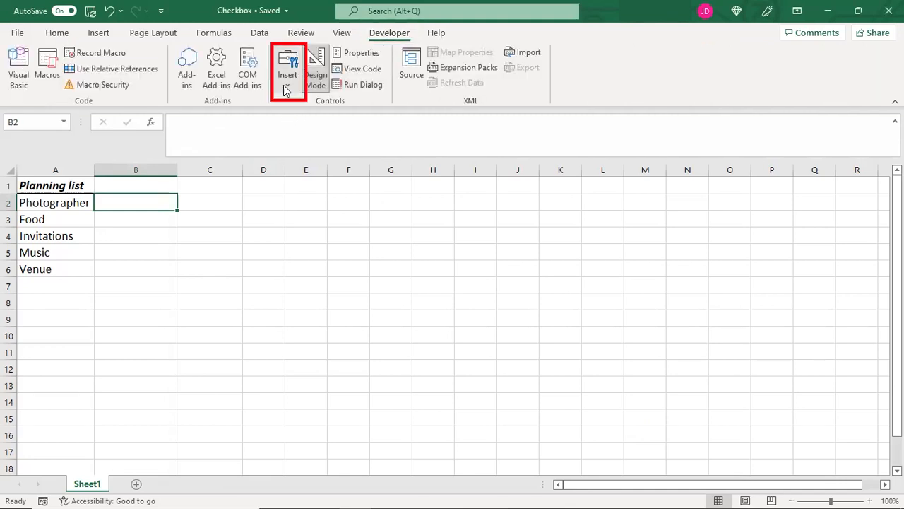
click(286, 85)
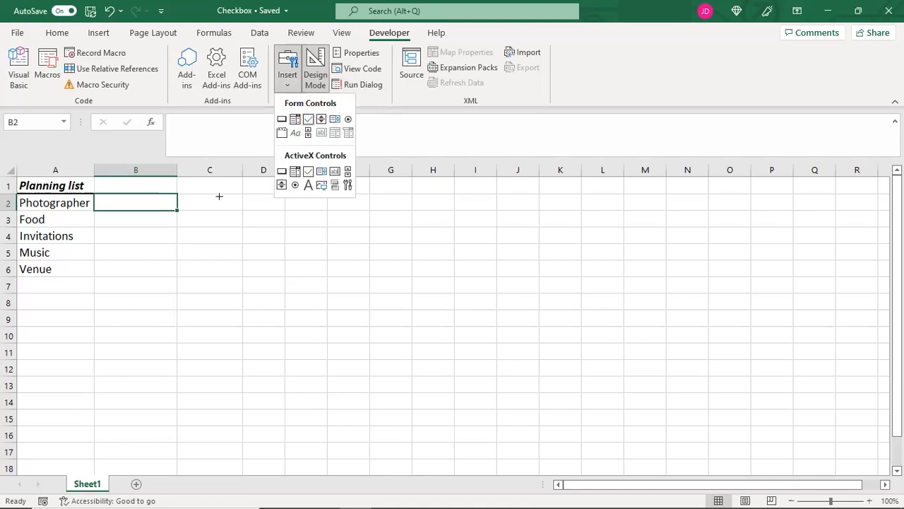
click(309, 118)
drag(101, 197, 168, 204)
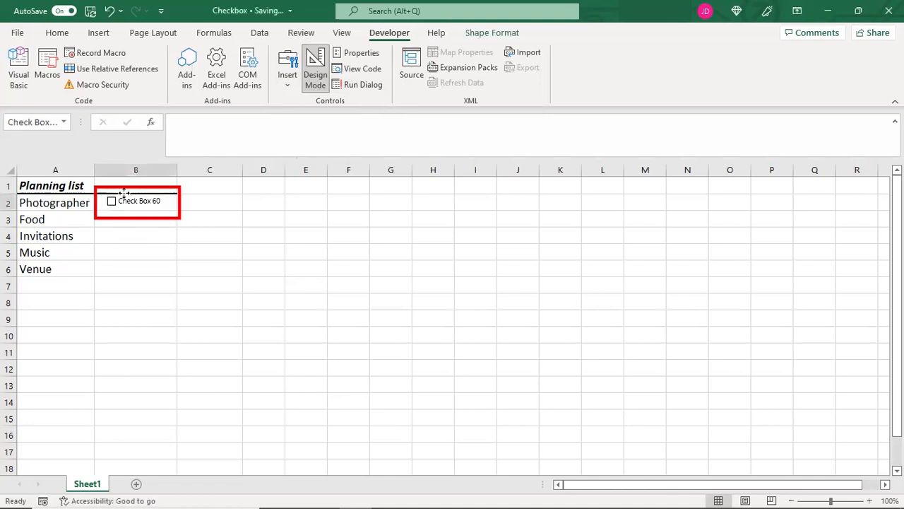
Replace the caption of the check box in B2 with "Done".
click(126, 198)
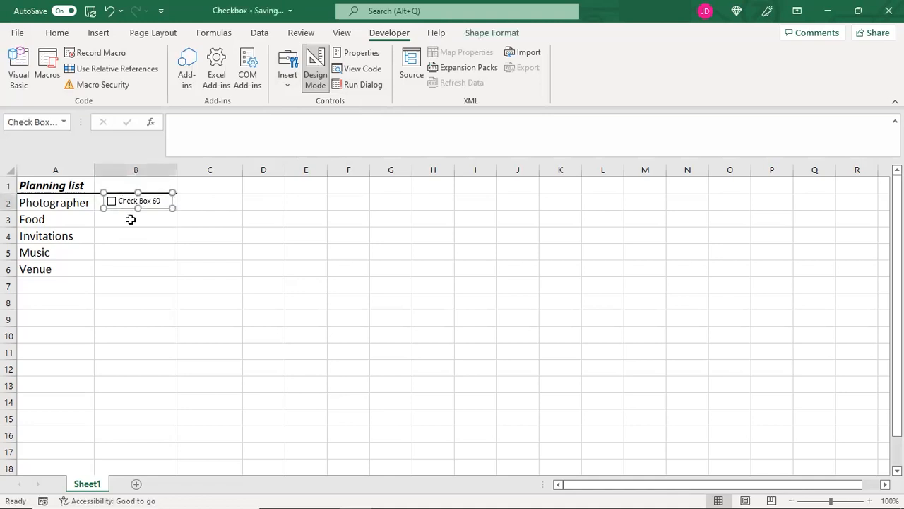
click(138, 201)
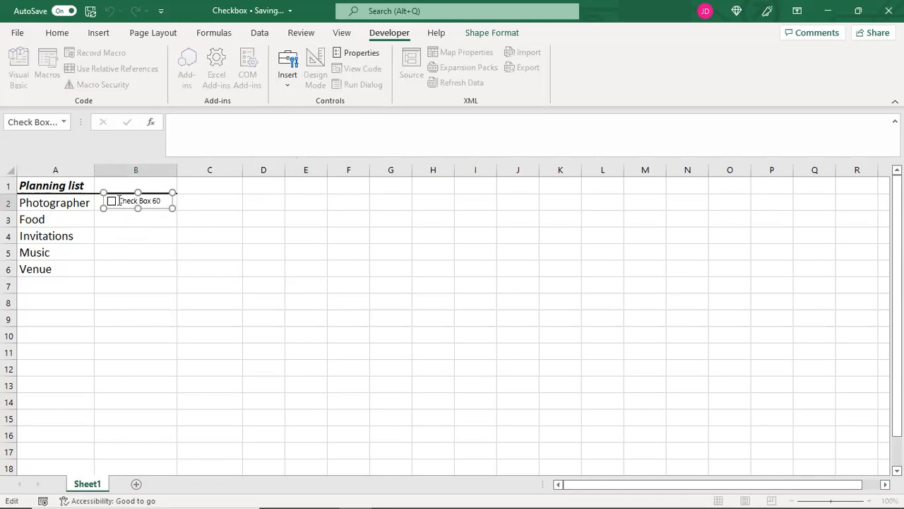
drag(119, 201, 168, 203)
text(Done)
click(223, 202)
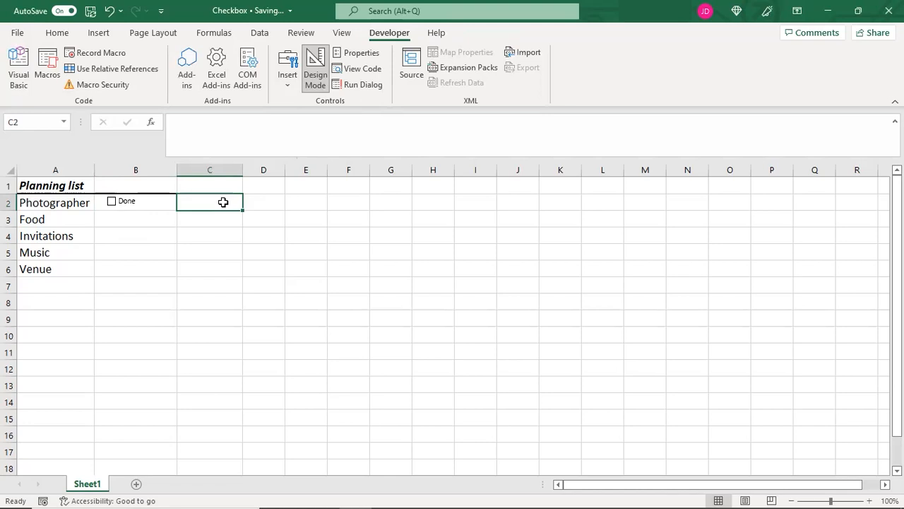
Fill cell B2 with its check box down to B6 so every planning item has one.
key(Left)
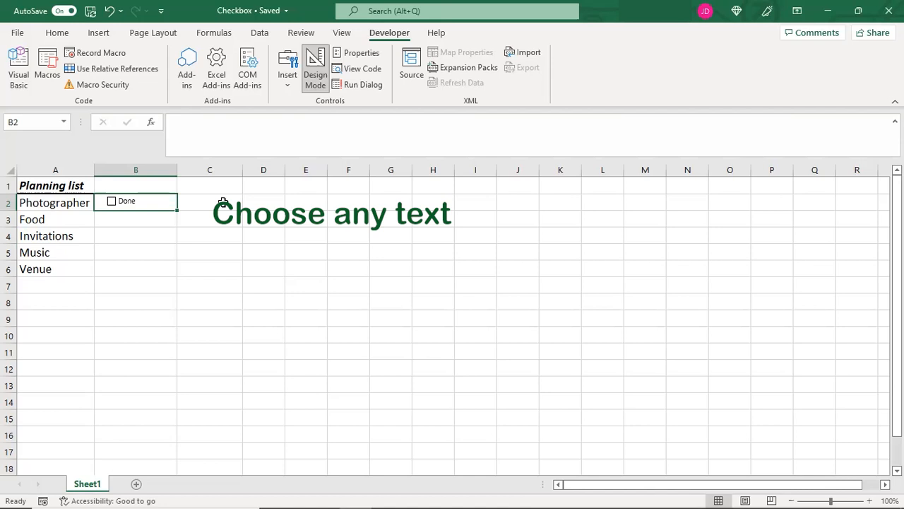
drag(176, 210, 176, 272)
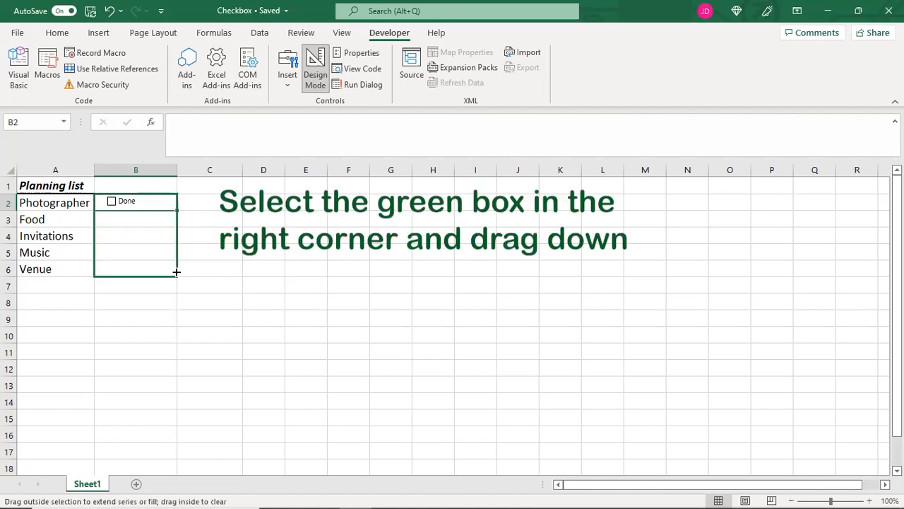
drag(176, 272, 176, 272)
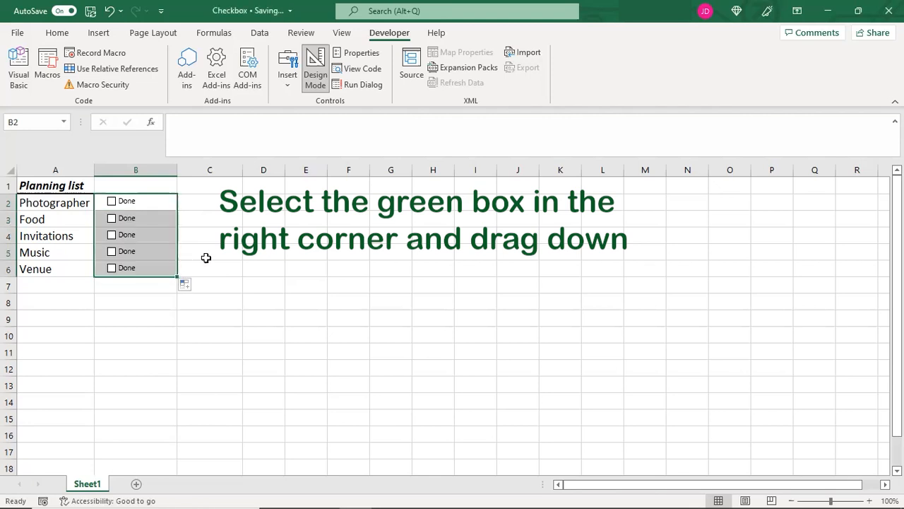
click(236, 234)
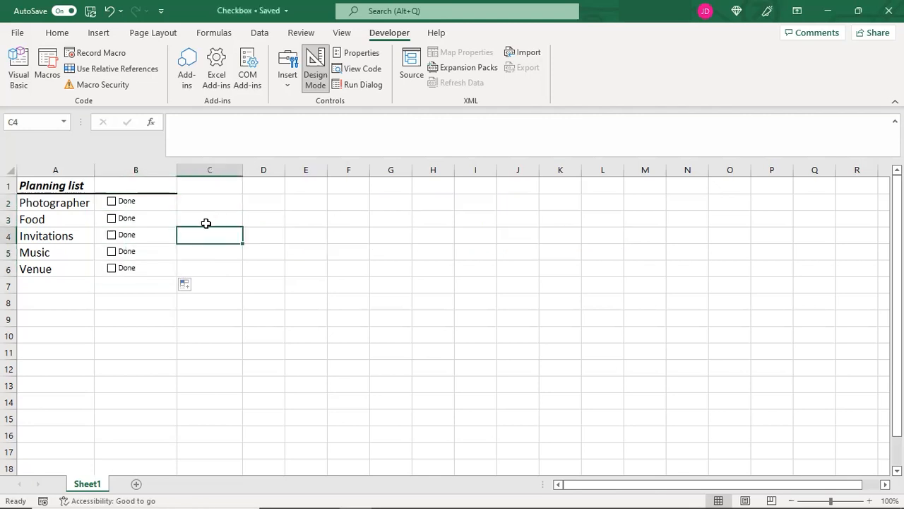
Test the five check boxes in B2 to B6 by ticking each one and clearing them all again.
click(128, 206)
click(112, 223)
click(112, 236)
click(112, 252)
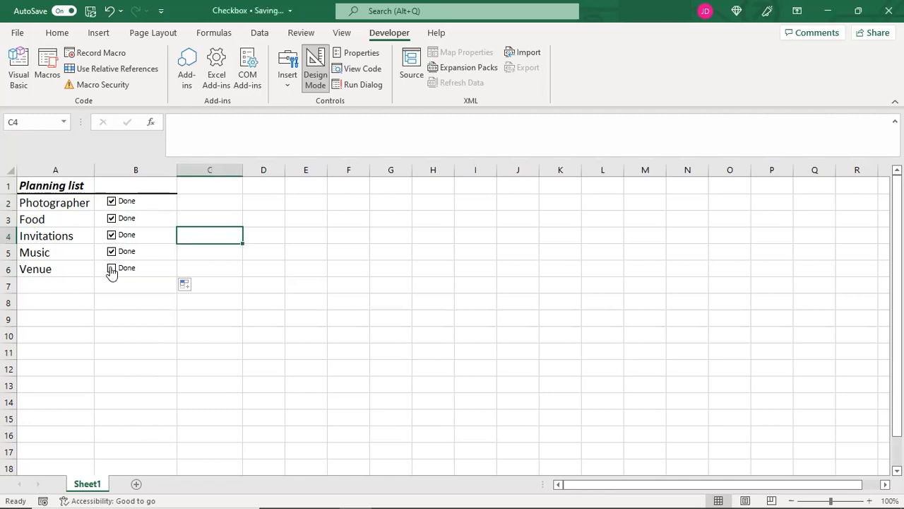
click(111, 269)
click(111, 253)
click(112, 269)
click(112, 234)
click(112, 218)
click(111, 202)
Link the Photographer check box to cell C2 in its control format settings.
right_click(114, 203)
right_click(113, 203)
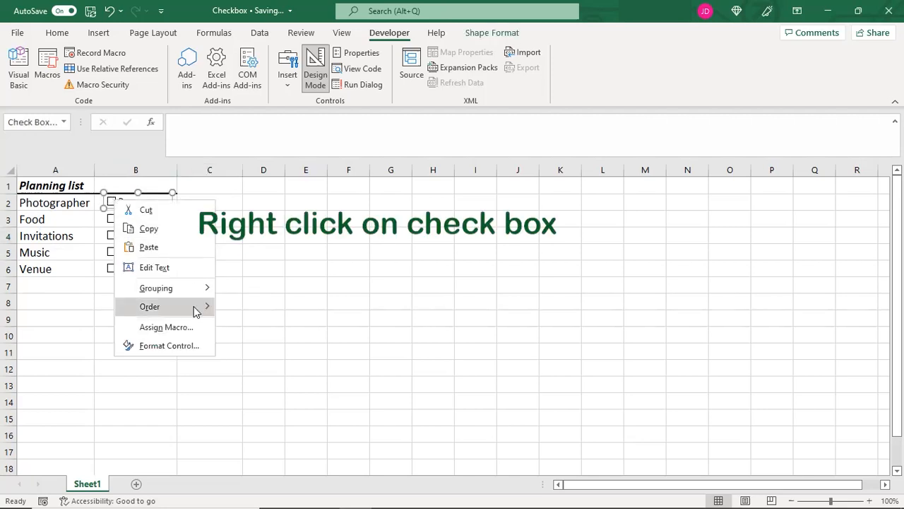
click(155, 346)
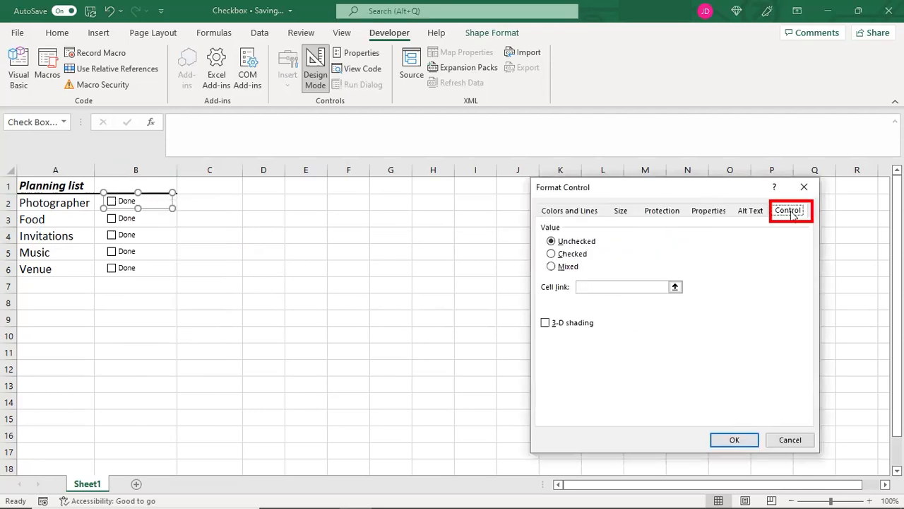
click(623, 285)
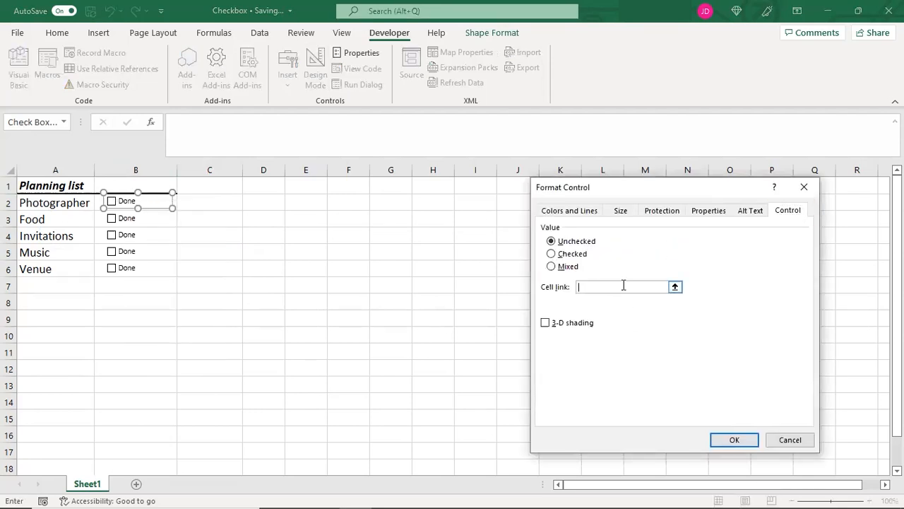
text(=)
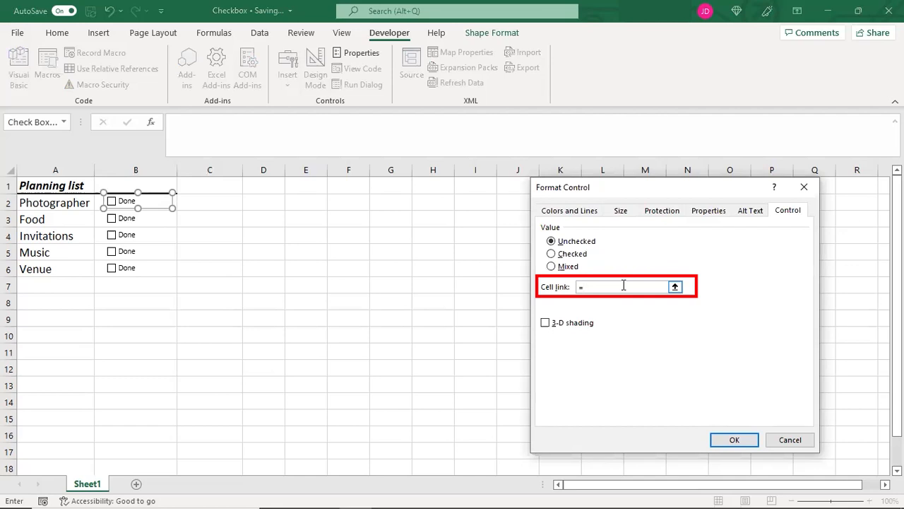
text(C2)
click(750, 445)
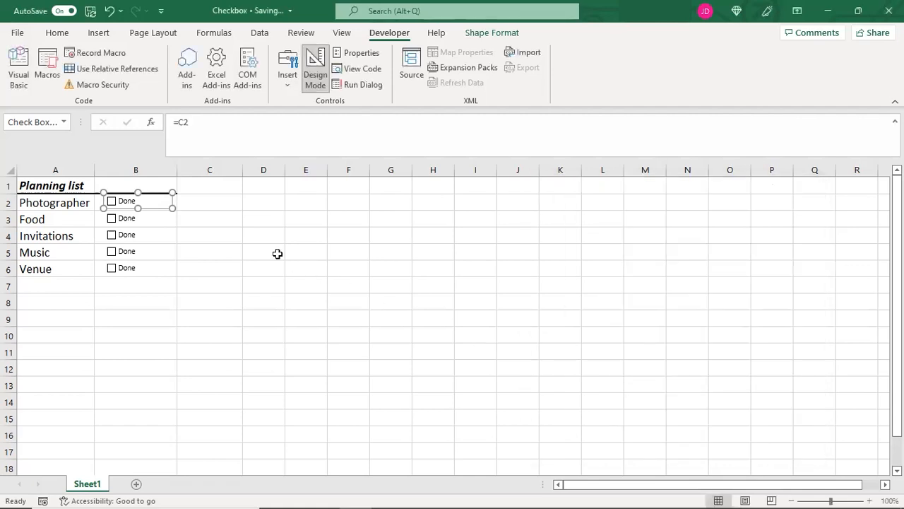
Tick and clear the Photographer check box to test its link to C2.
click(296, 211)
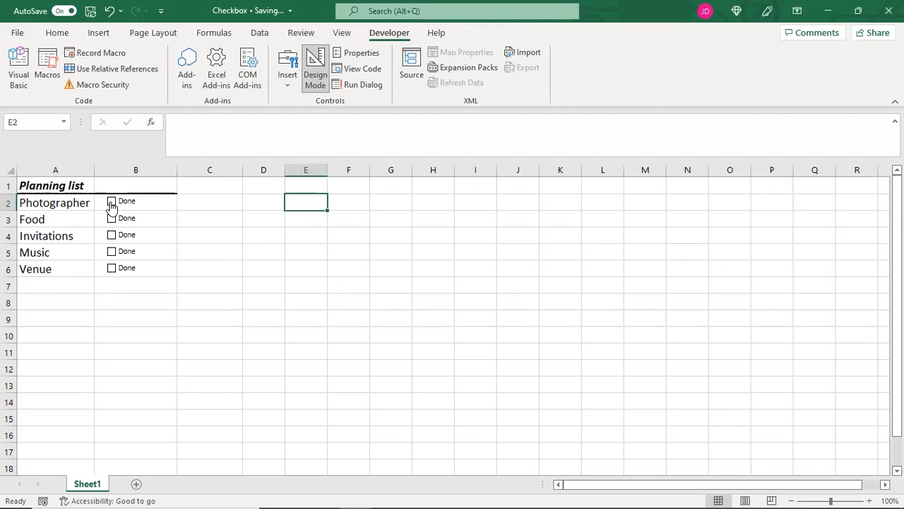
click(111, 204)
click(111, 201)
click(212, 167)
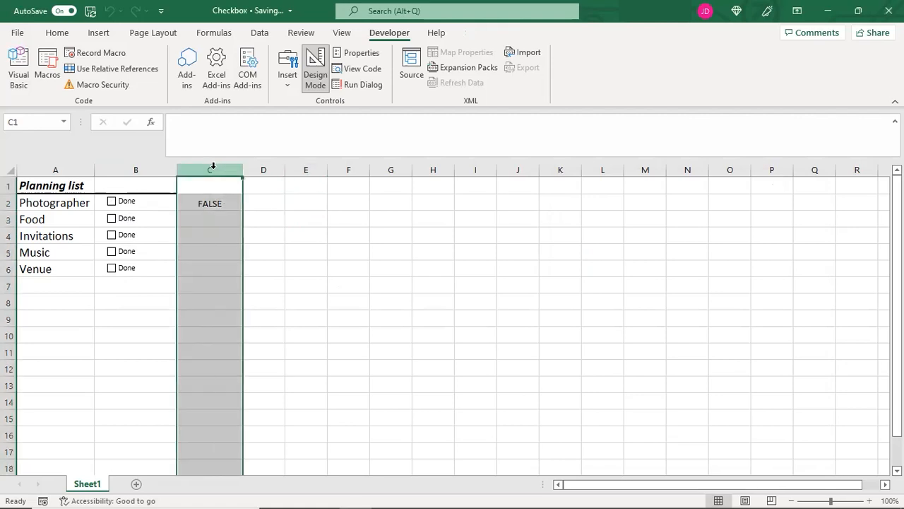
right_click(215, 170)
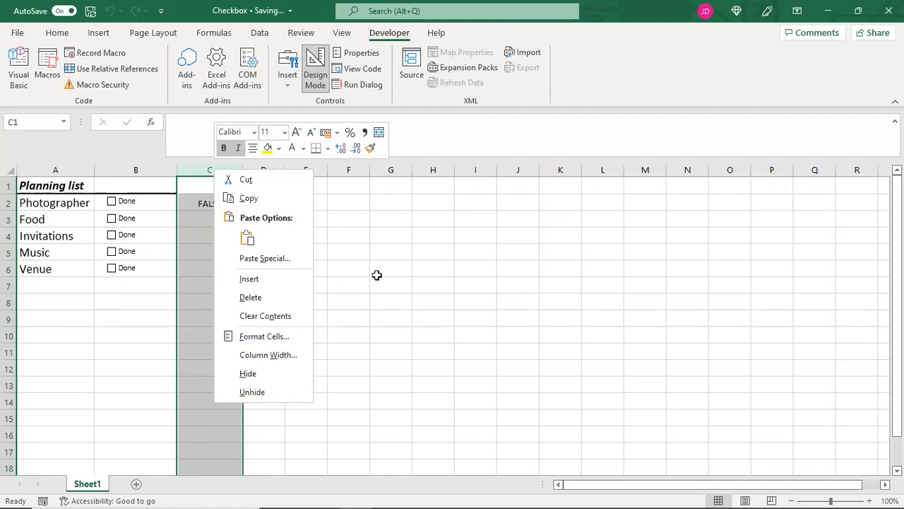
key(Escape)
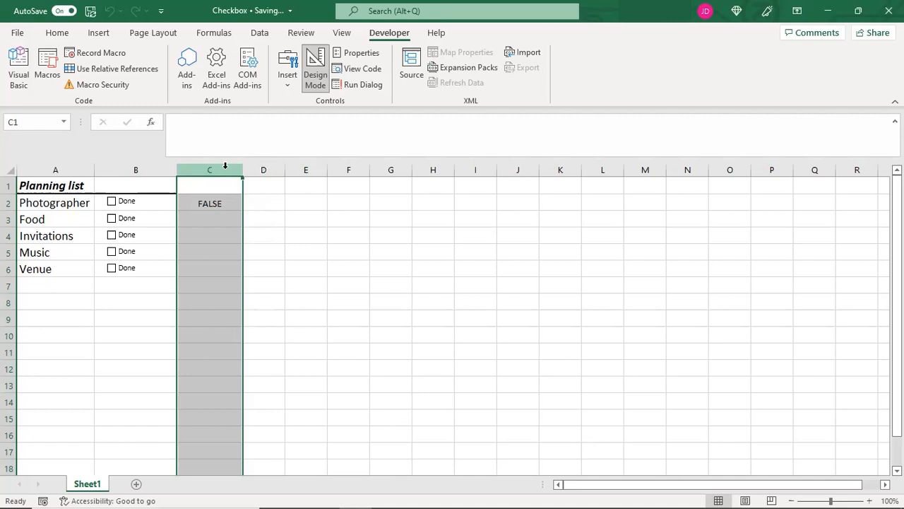
Change the cell link of the Photographer check box to B2.
click(118, 205)
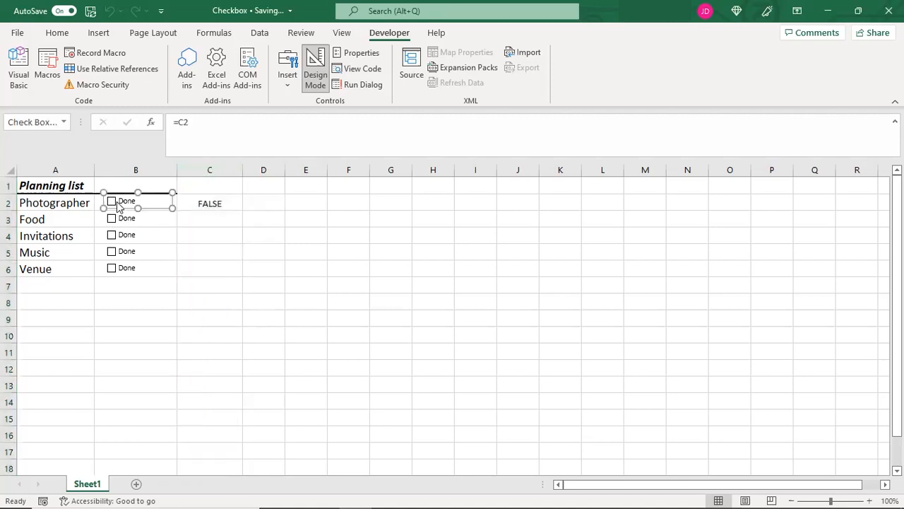
right_click(120, 208)
click(171, 348)
click(585, 286)
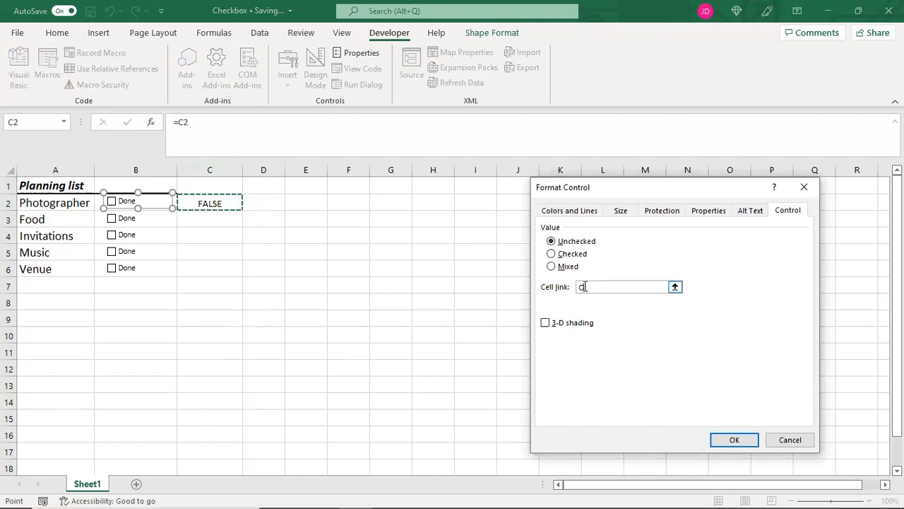
text(B2)
click(735, 440)
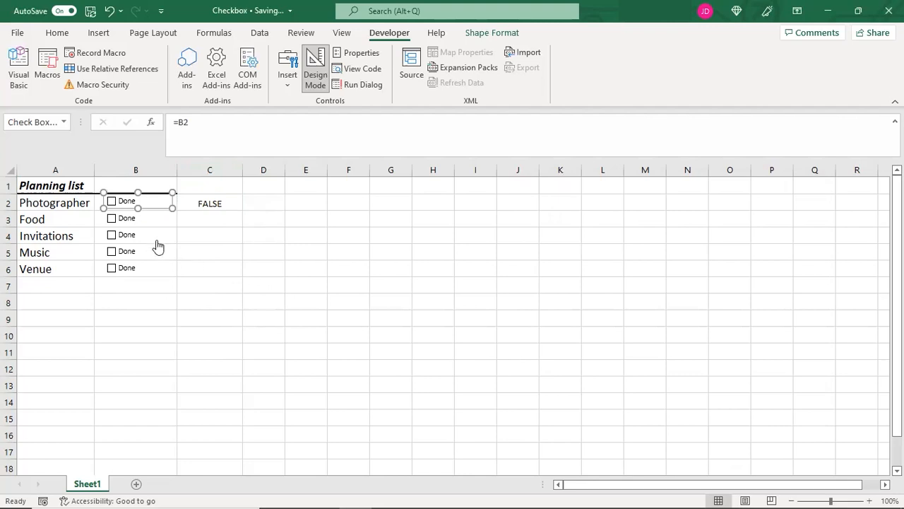
click(114, 220)
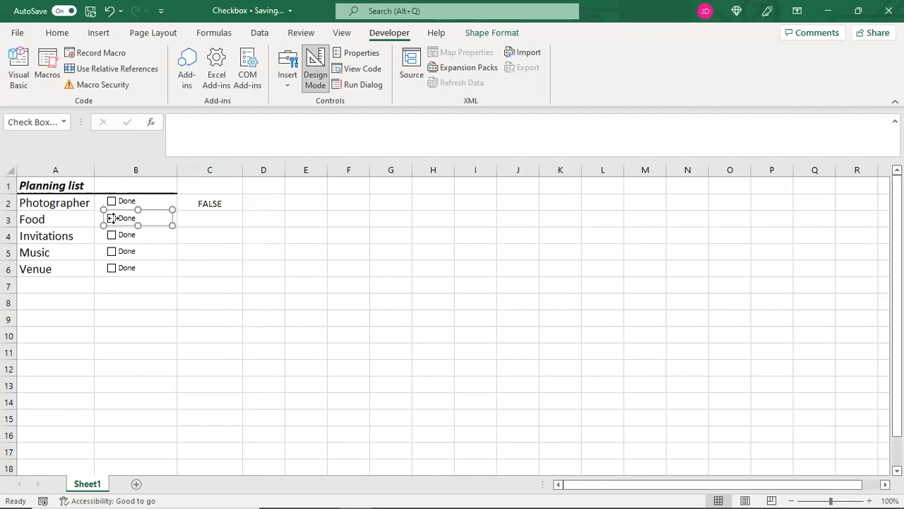
right_click(115, 220)
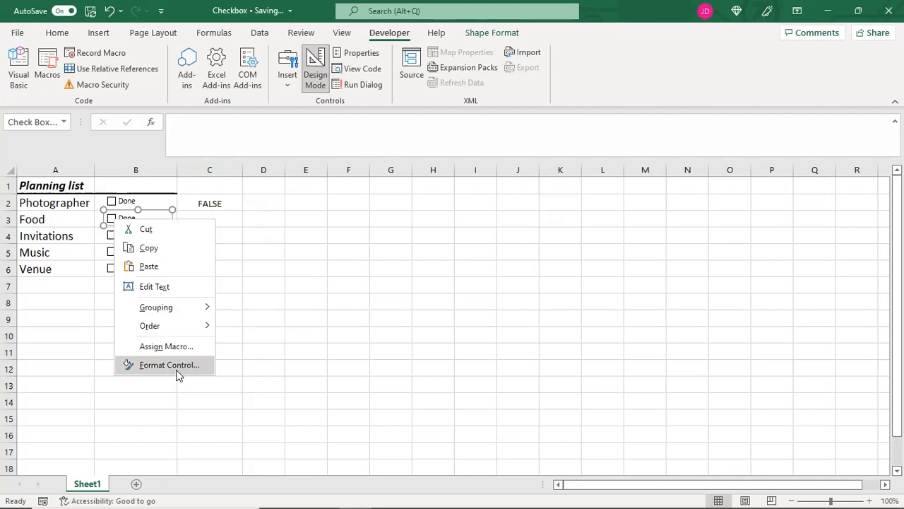
click(170, 366)
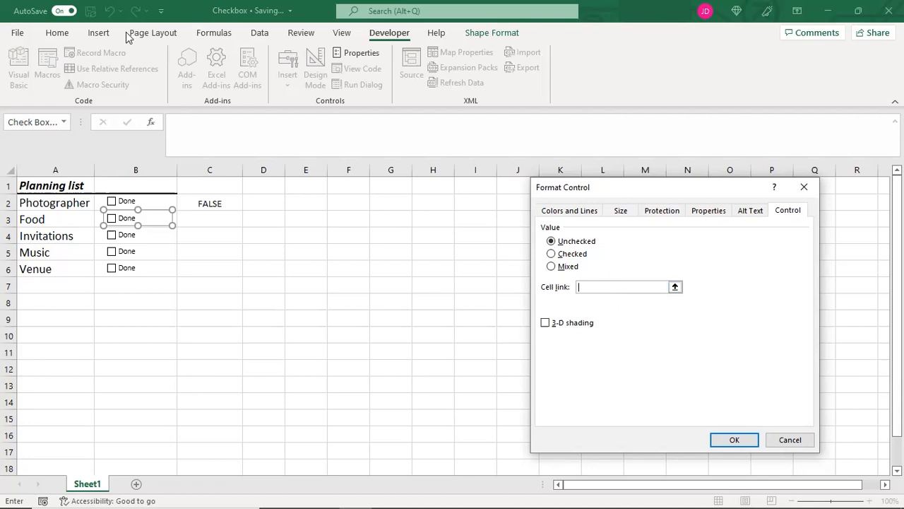
click(61, 204)
click(43, 254)
click(45, 204)
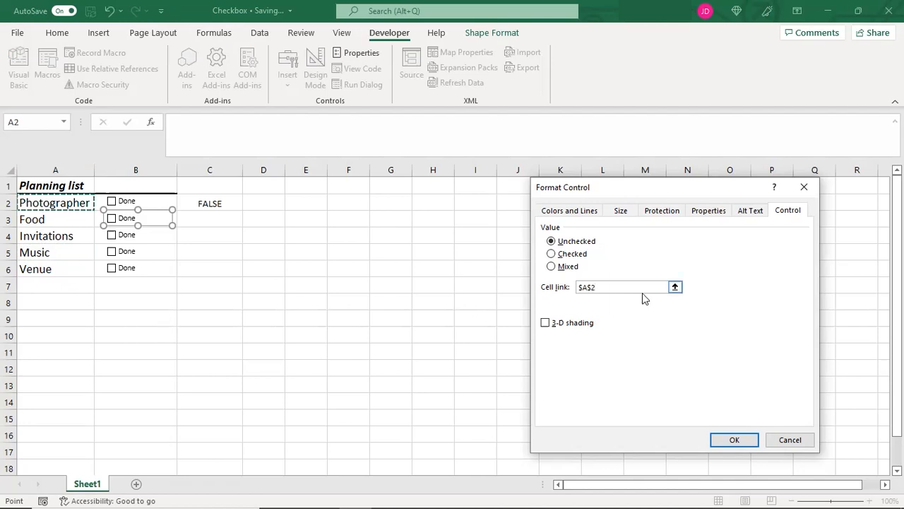
key(Return)
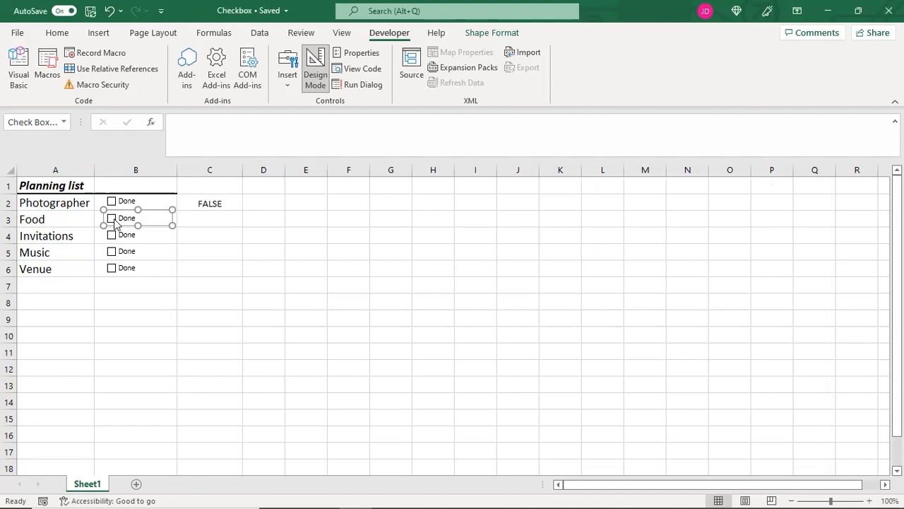
Link the Food check box to cell B3 in its control format settings.
right_click(113, 220)
click(149, 364)
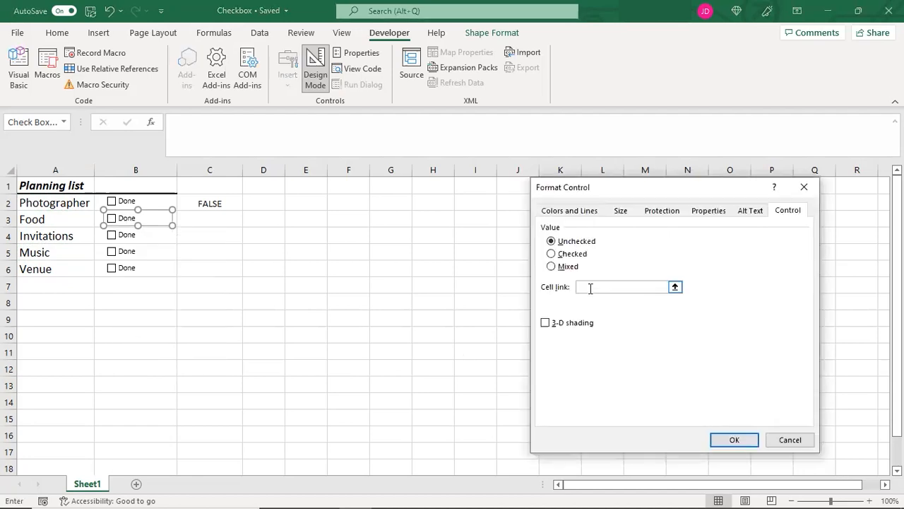
click(590, 286)
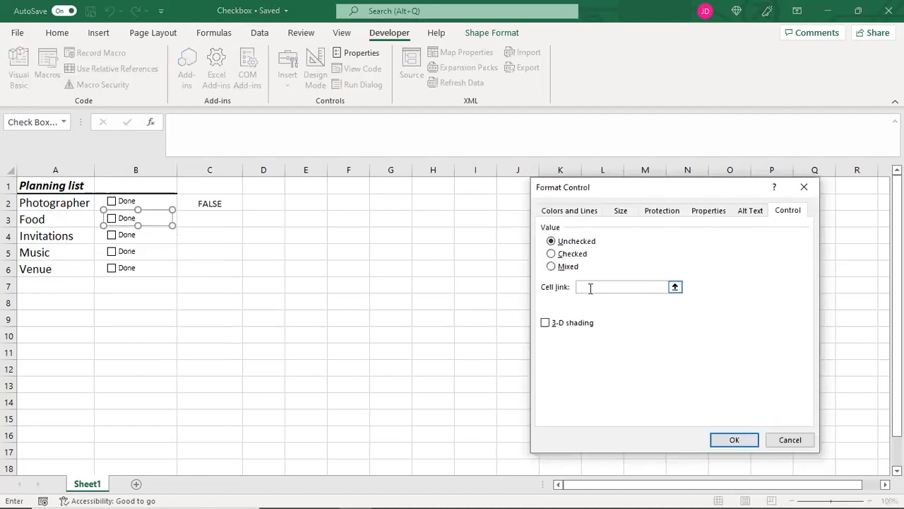
text(B3)
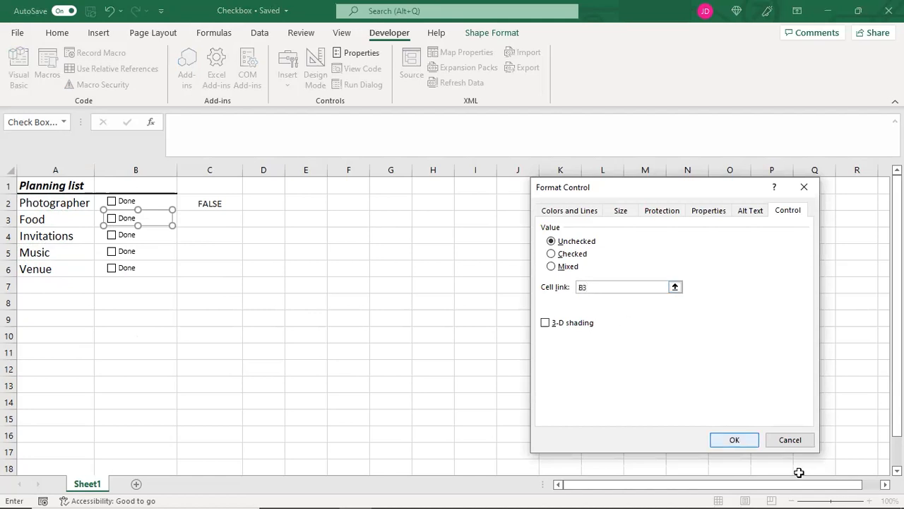
click(749, 441)
Link the Invitations check box to cell B4 in its control format settings.
right_click(125, 234)
click(178, 378)
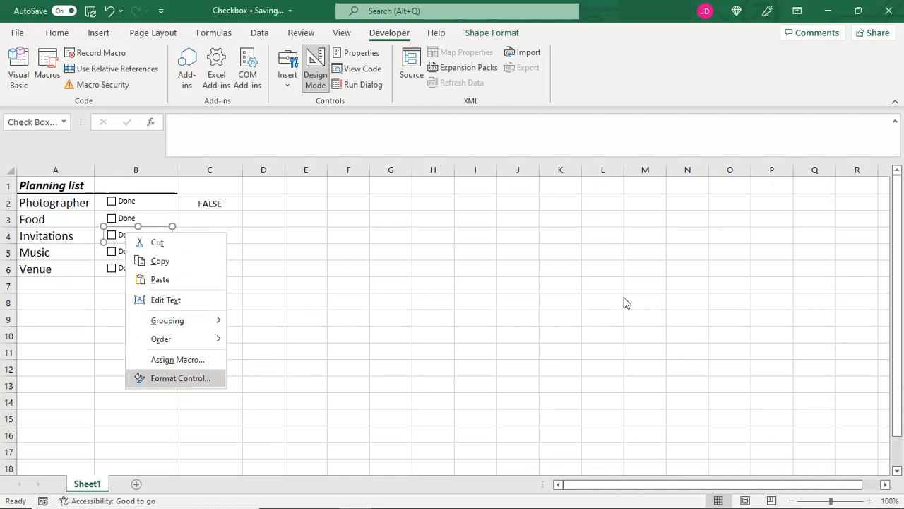
text(B4)
click(741, 438)
Link the Music check box to cell B5 in its control format settings.
right_click(116, 255)
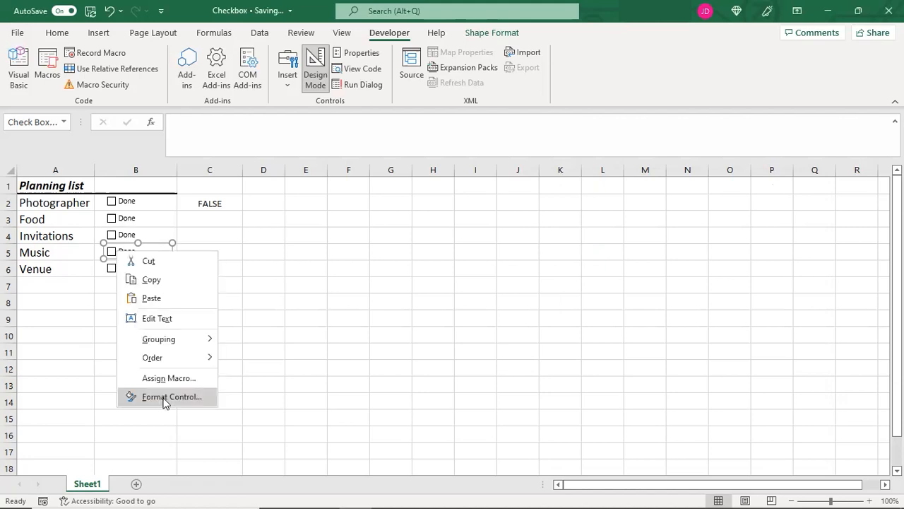
click(167, 397)
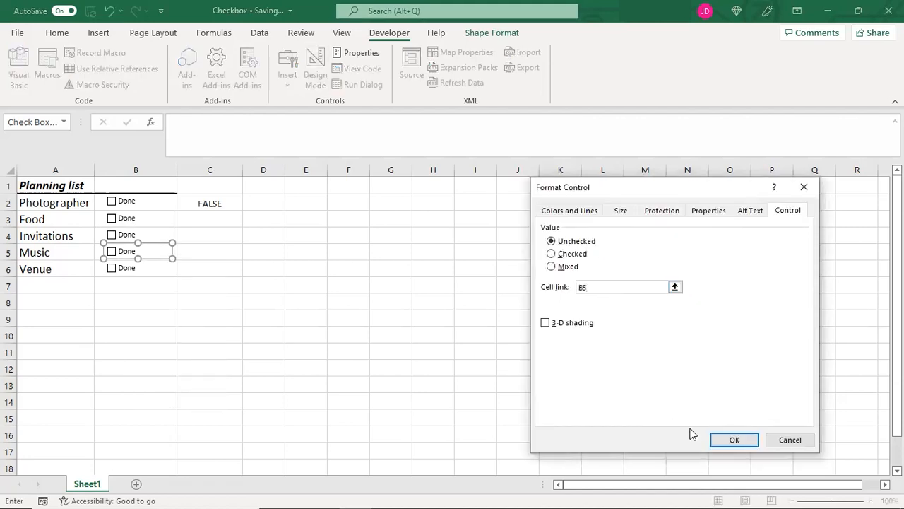
click(722, 440)
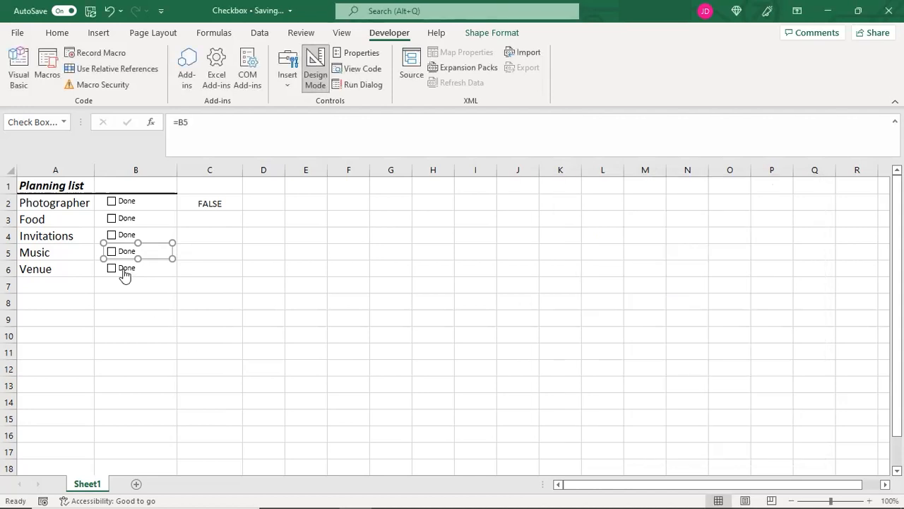
Link the Venue check box to cell B6 in its control format settings.
right_click(116, 268)
click(167, 417)
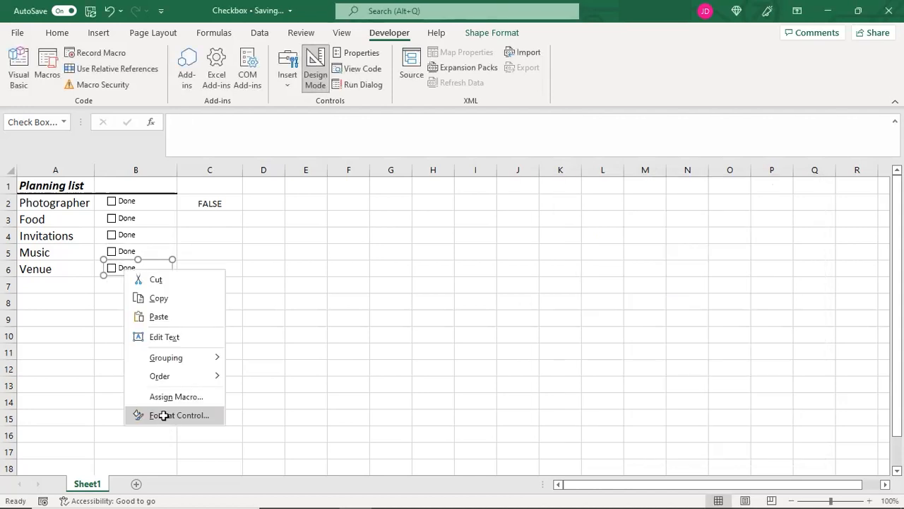
click(585, 286)
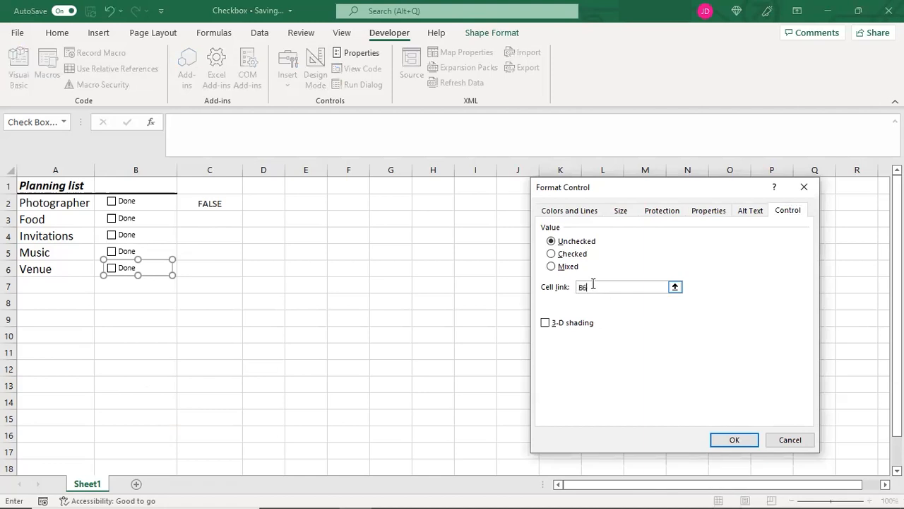
click(741, 440)
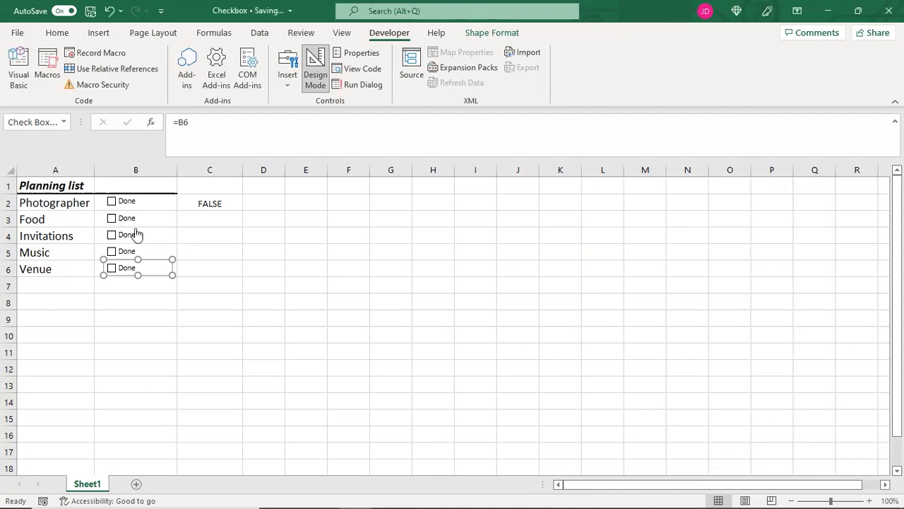
Test the new cell links by toggling the Photographer, Food and Invitations check boxes, leaving all three ticked.
click(111, 202)
click(112, 220)
click(112, 220)
click(111, 202)
click(111, 235)
click(112, 219)
click(112, 203)
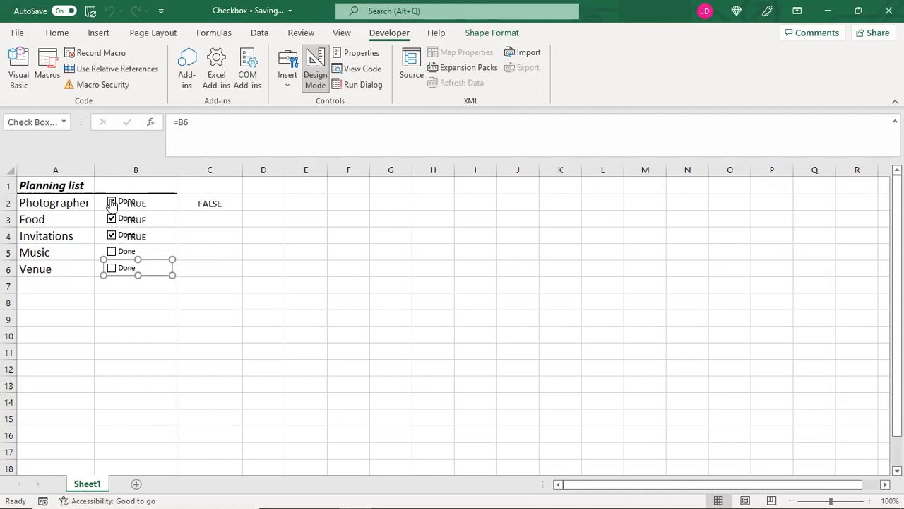
Set the font color of cells B1 to B6 to white to hide the linked values behind the check boxes.
click(269, 257)
drag(174, 183, 157, 278)
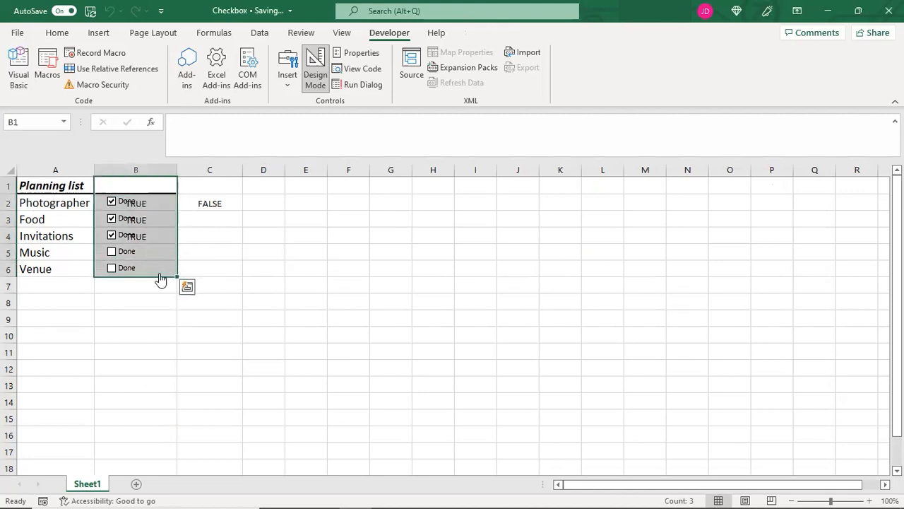
click(59, 35)
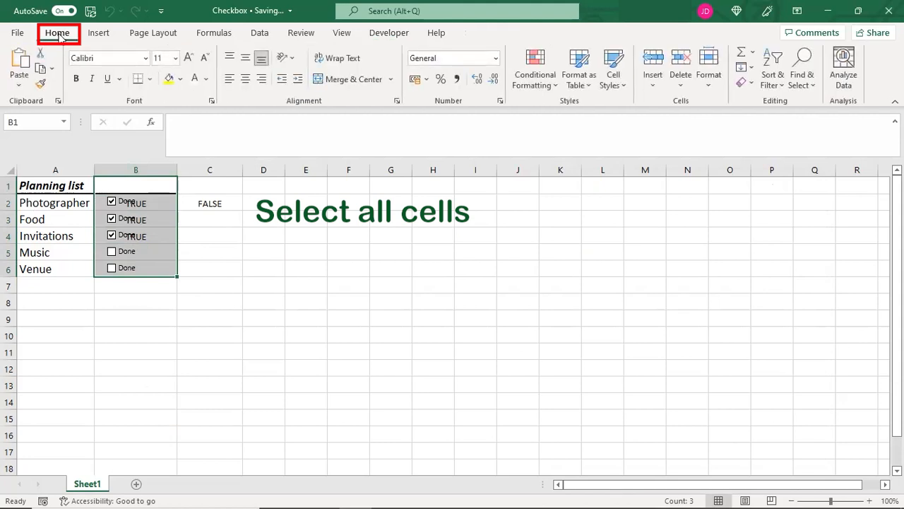
click(195, 80)
click(208, 83)
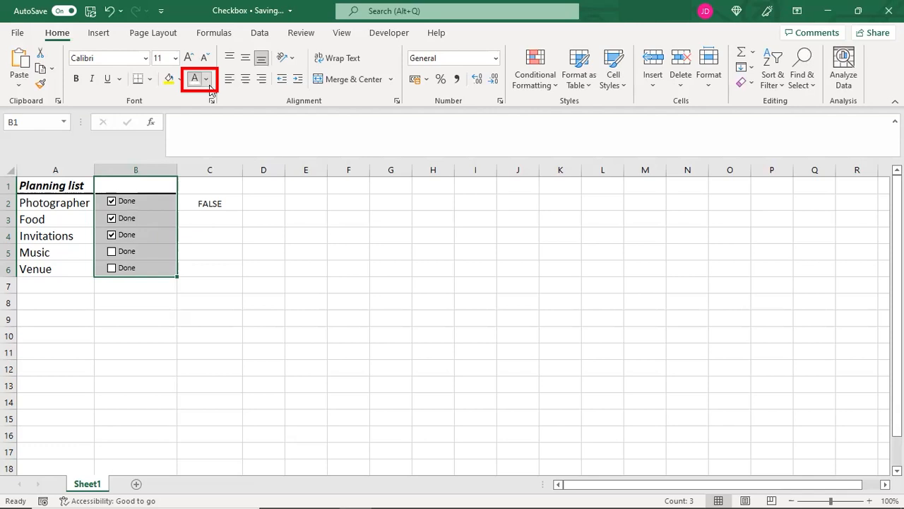
click(196, 133)
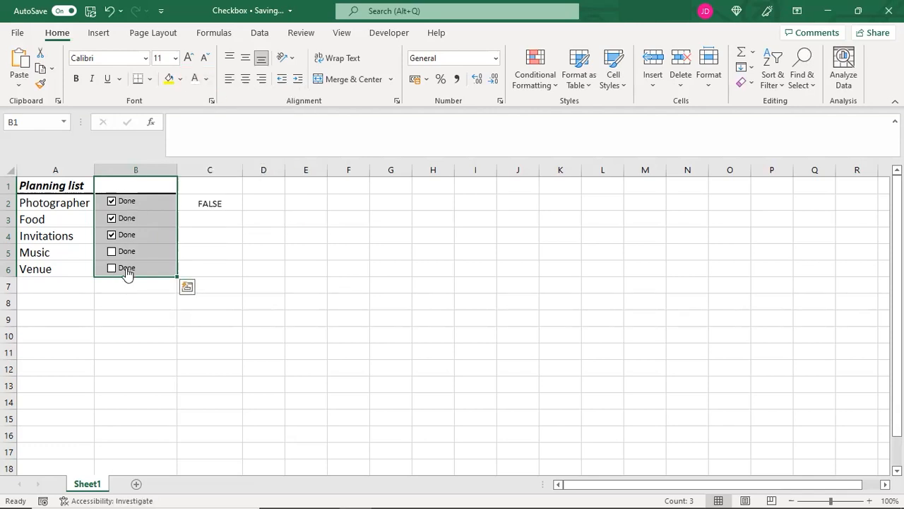
click(254, 225)
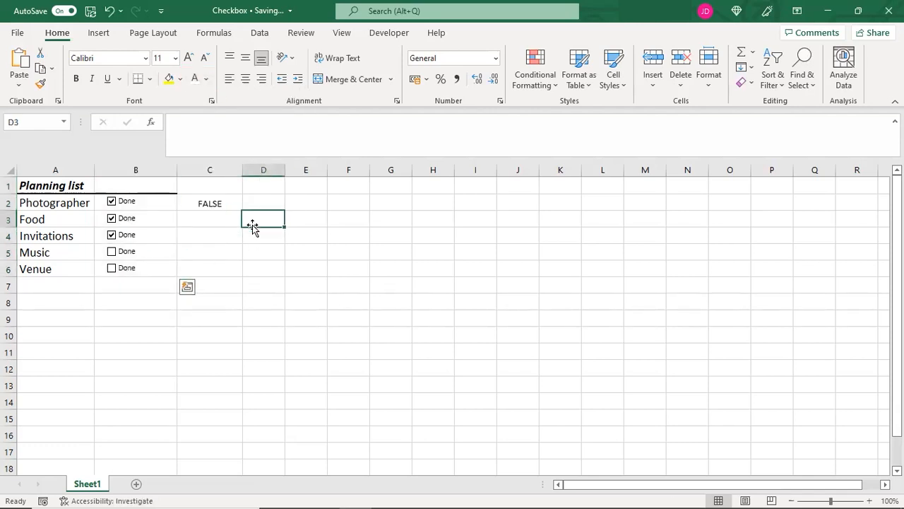
Clear the Photographer, Food and Invitations check boxes and delete the leftover value in cell C2.
click(113, 201)
click(111, 219)
click(112, 235)
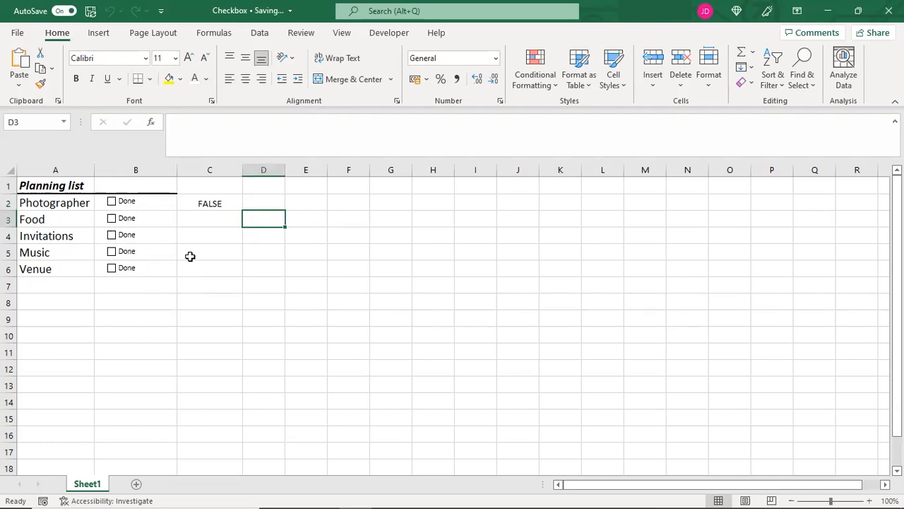
click(221, 204)
key(Delete)
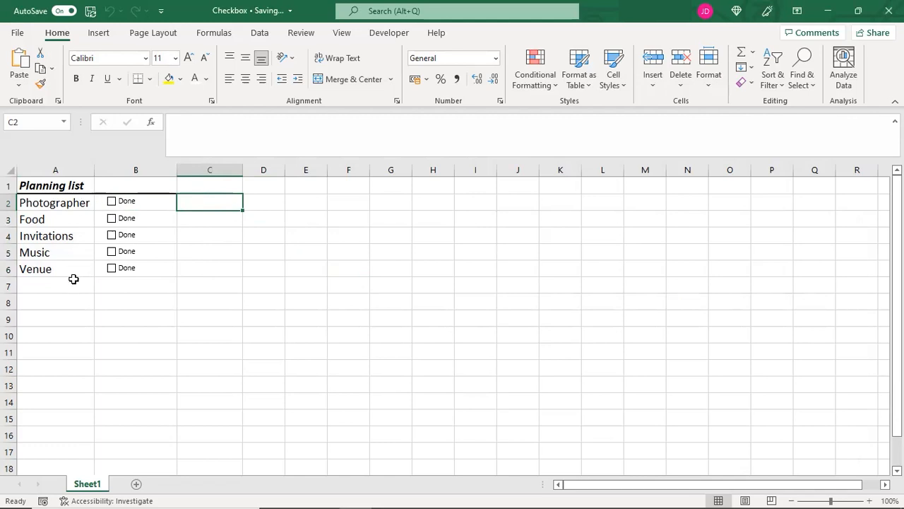
Start a new conditional formatting rule for list items A2 to A6 that uses a formula to determine which cells to format.
drag(61, 205, 60, 271)
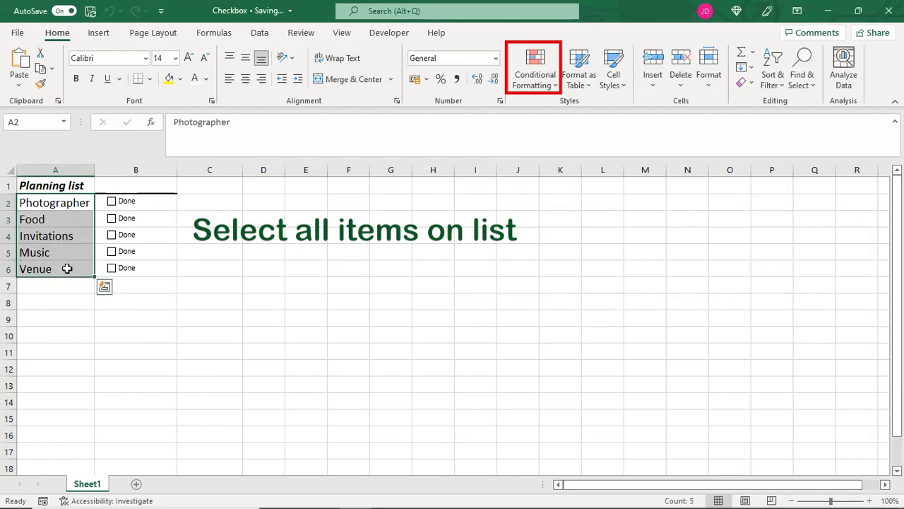
click(526, 84)
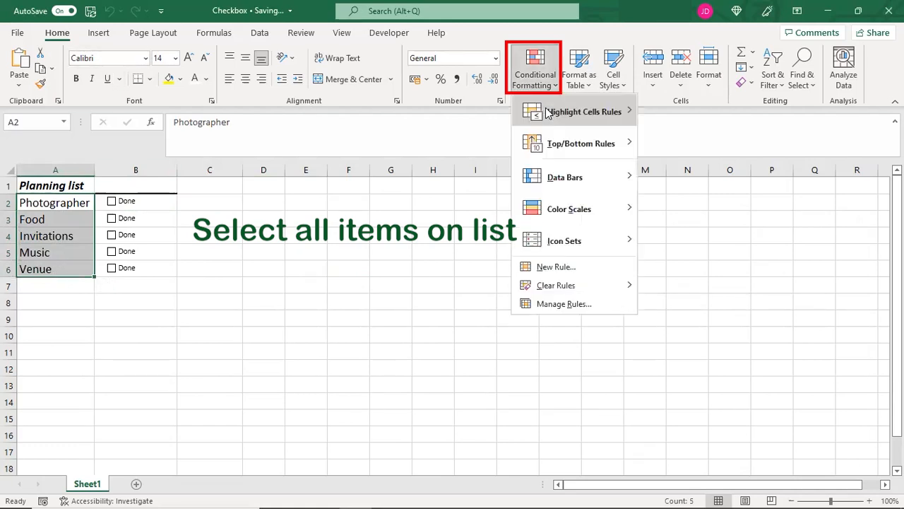
mouse_move(553, 113)
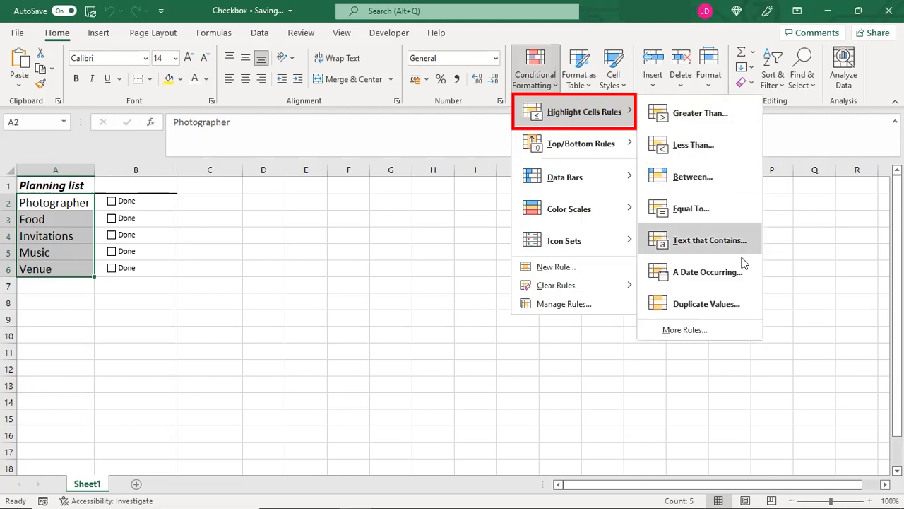
click(685, 332)
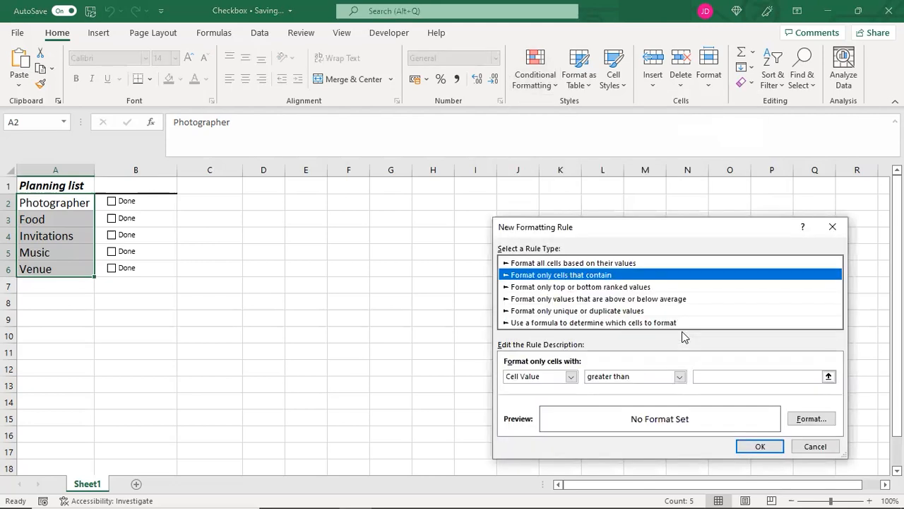
click(535, 324)
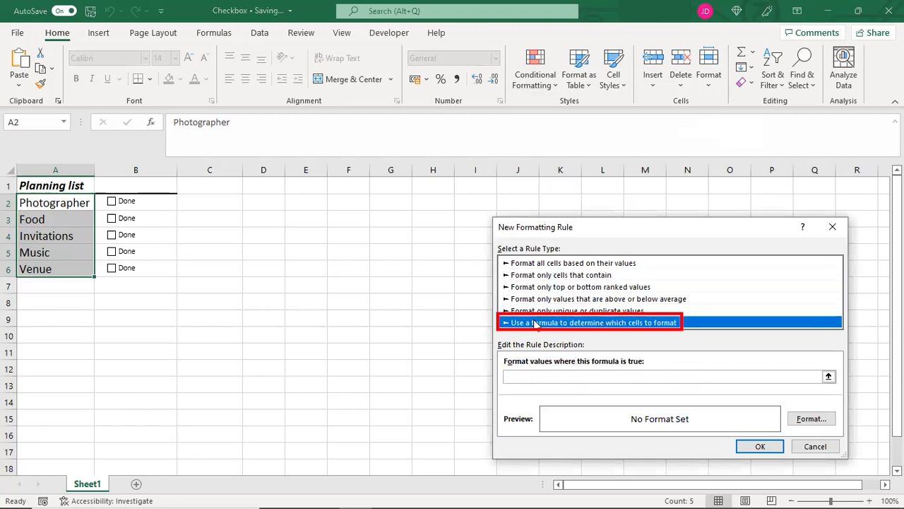
Enter =$B2 as the rule's formula, keeping the column absolute and the row relative.
click(529, 376)
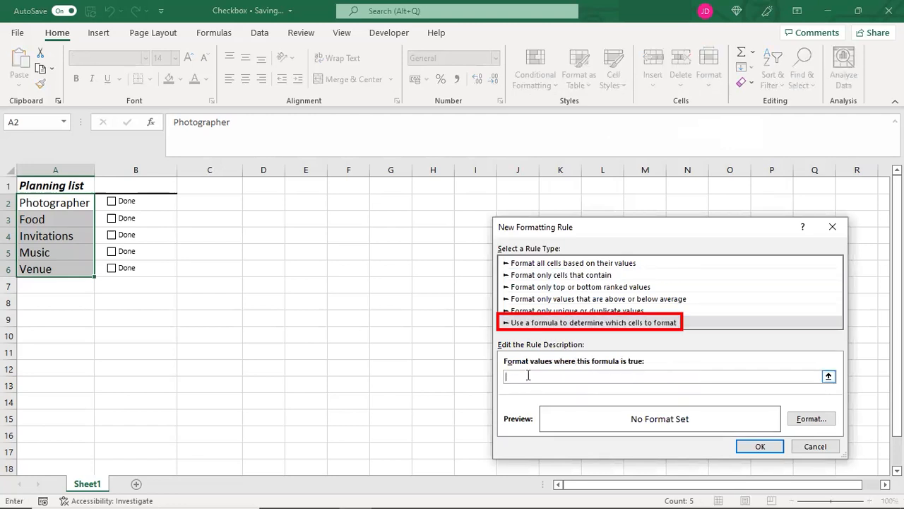
text(=)
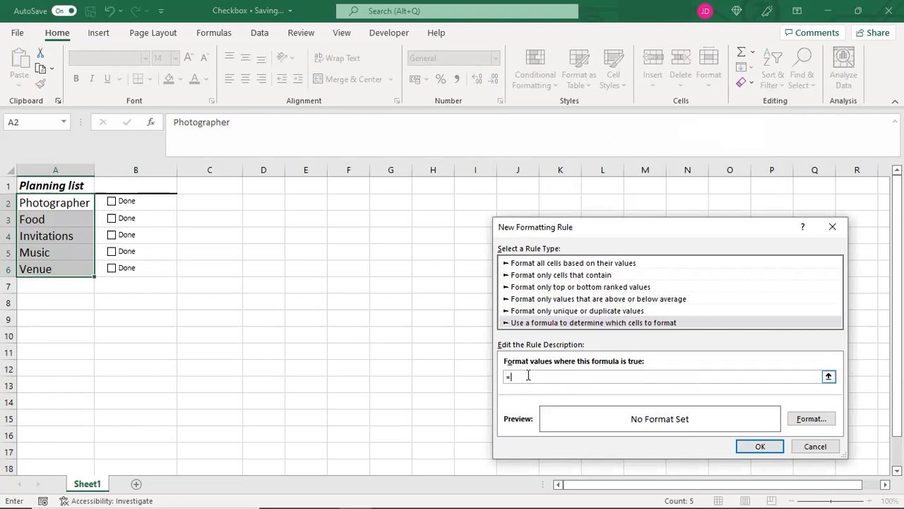
click(175, 203)
key(F4)
key(F4)
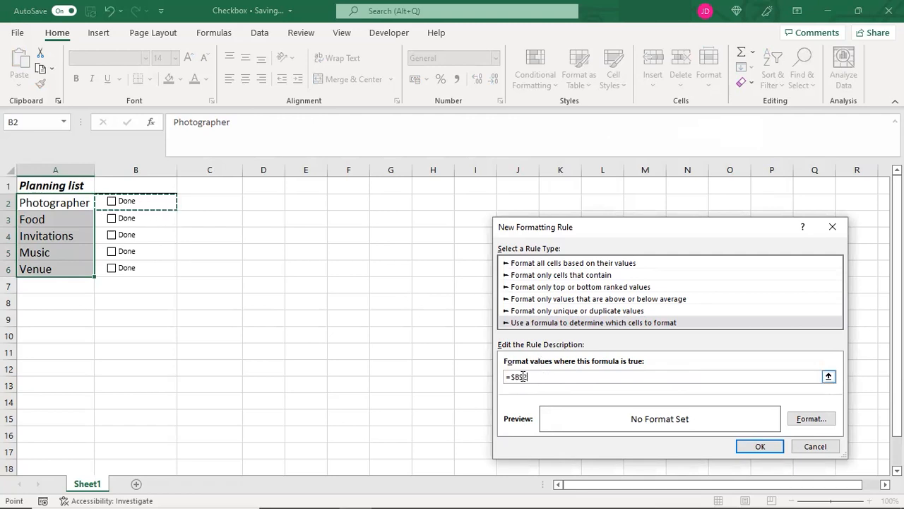
click(524, 377)
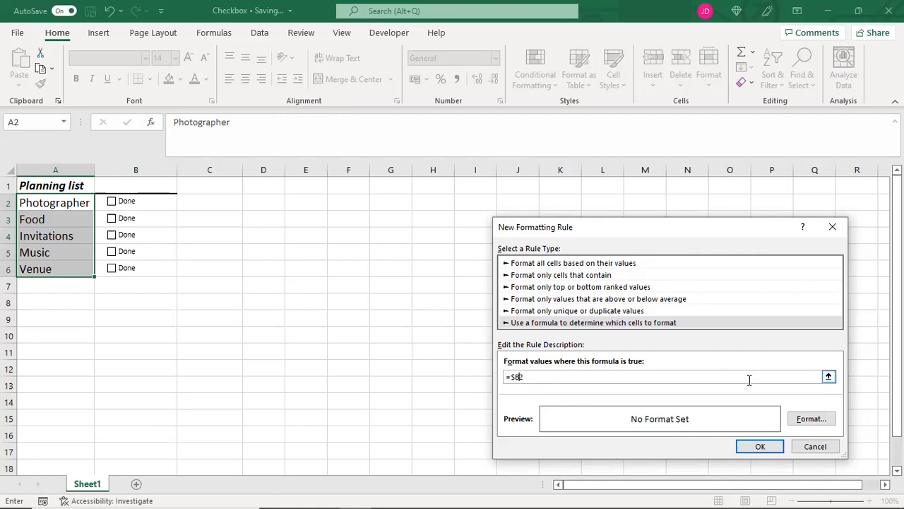
Give the rule a strikethrough effect with a light gray font color and apply it to the list.
click(810, 421)
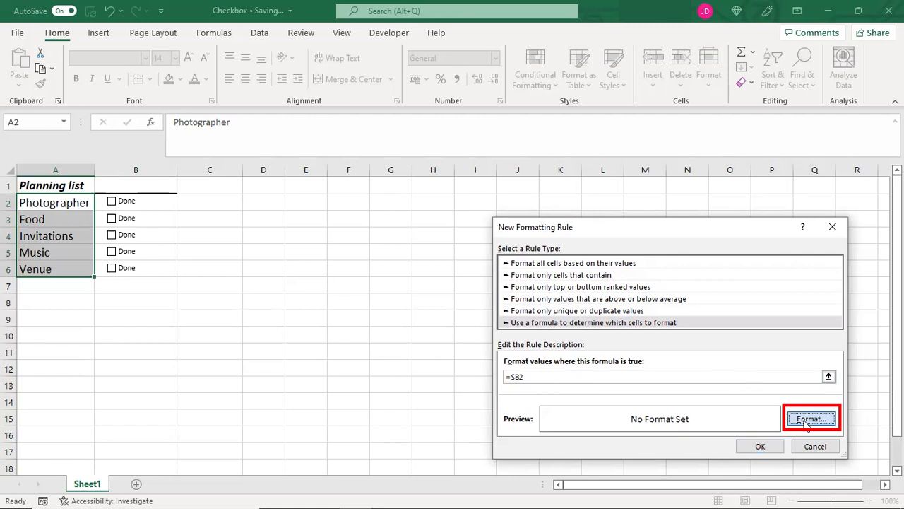
click(525, 316)
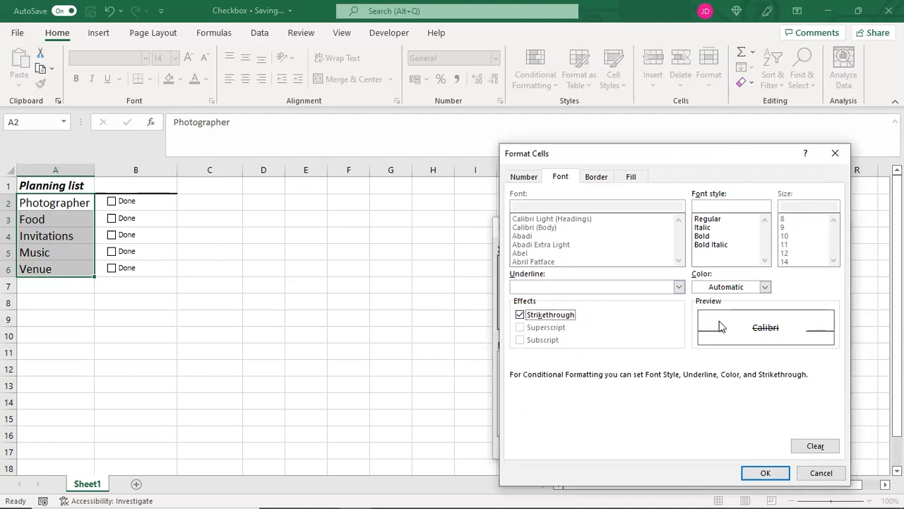
click(766, 287)
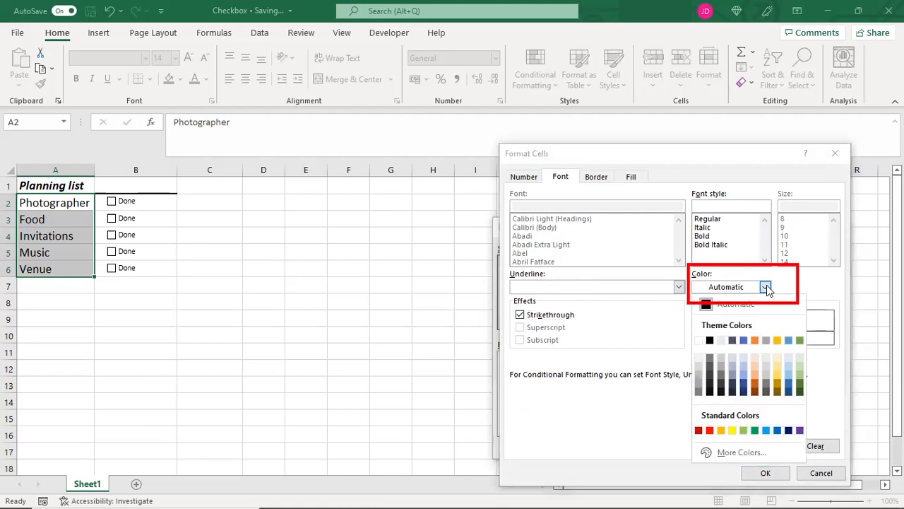
click(698, 375)
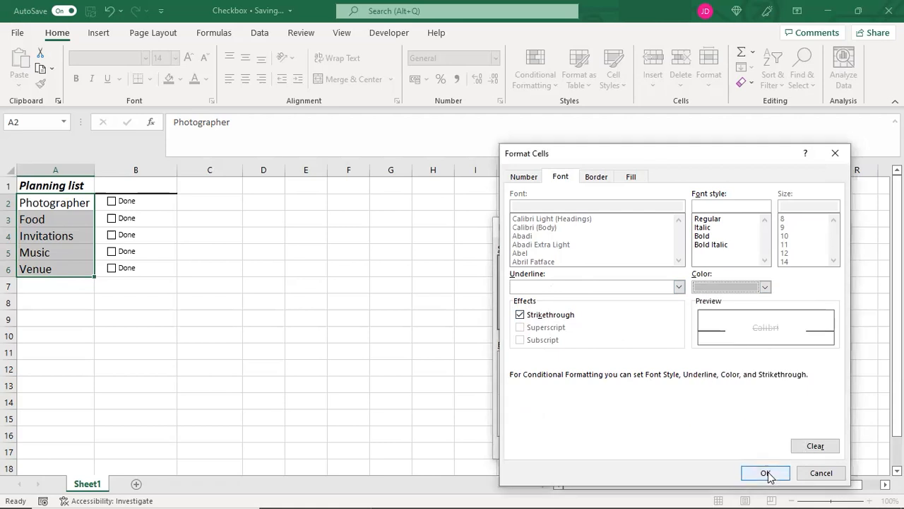
click(765, 472)
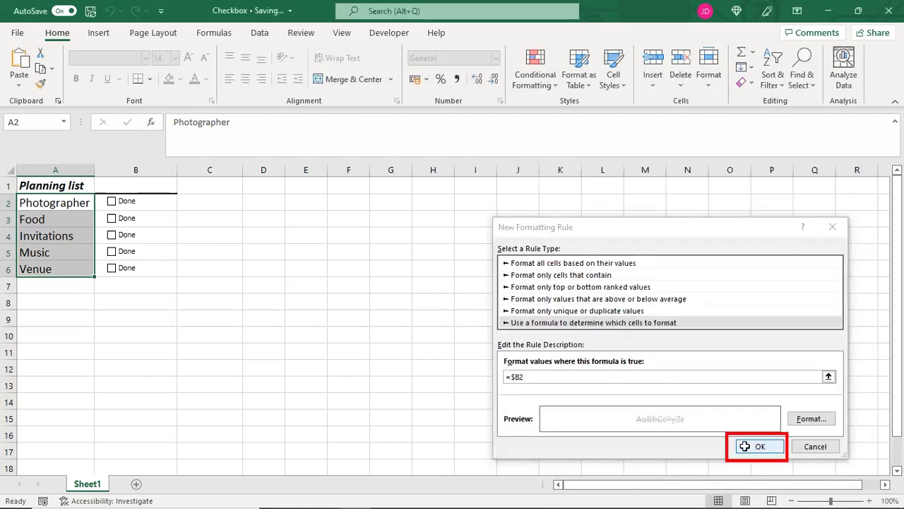
click(748, 448)
click(280, 242)
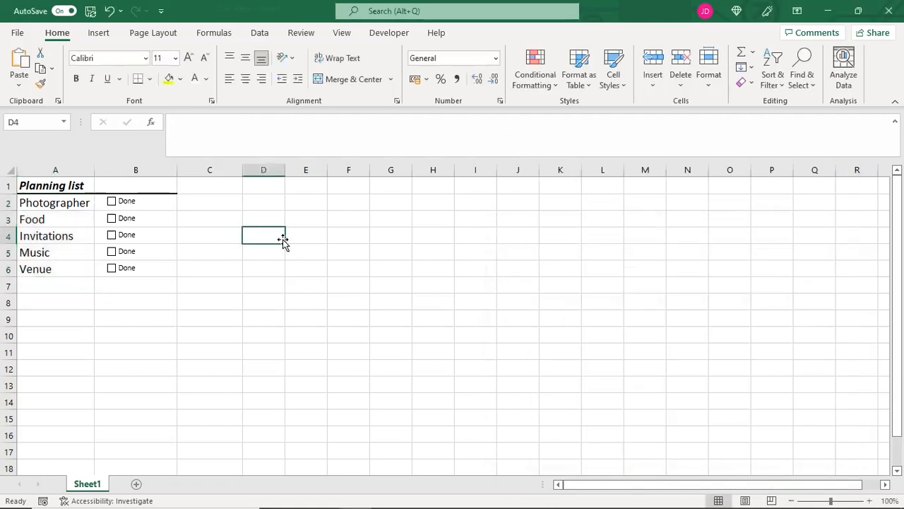
Tick all five check boxes from Photographer to Venue to test the conditional formatting.
click(111, 202)
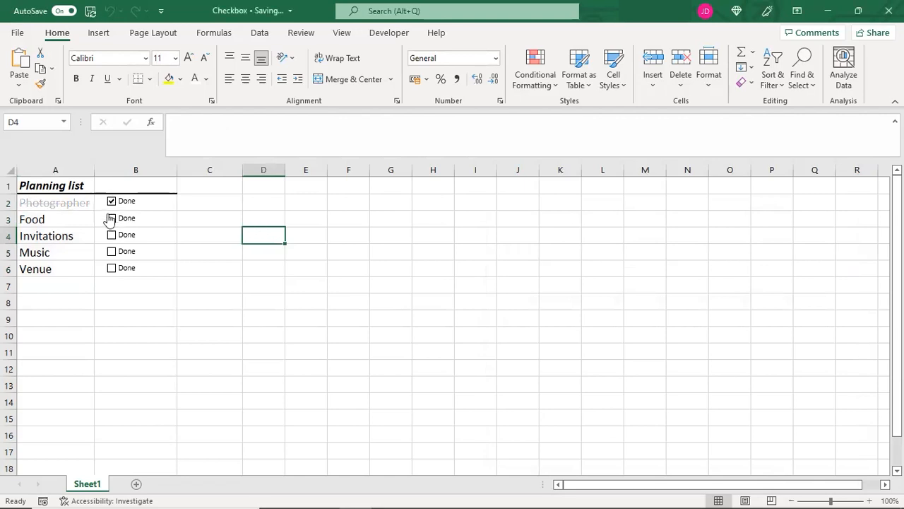
click(111, 218)
click(112, 237)
click(112, 253)
click(112, 269)
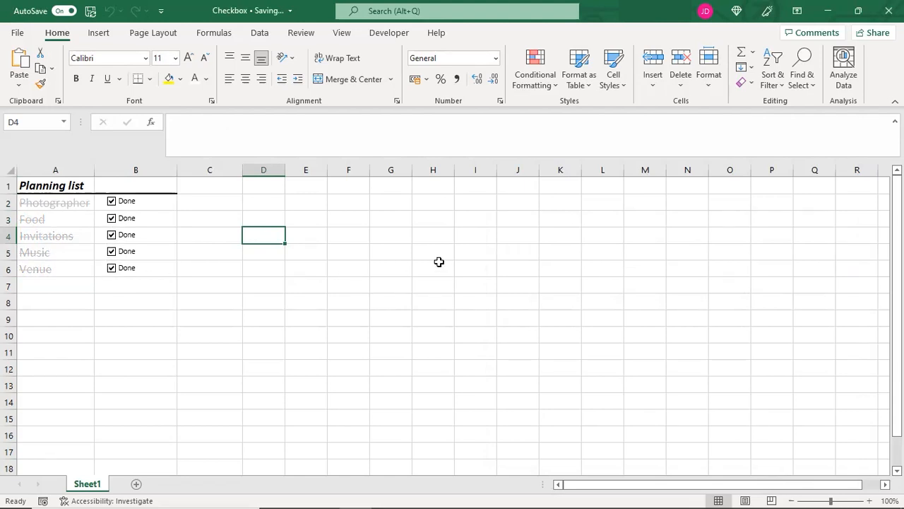